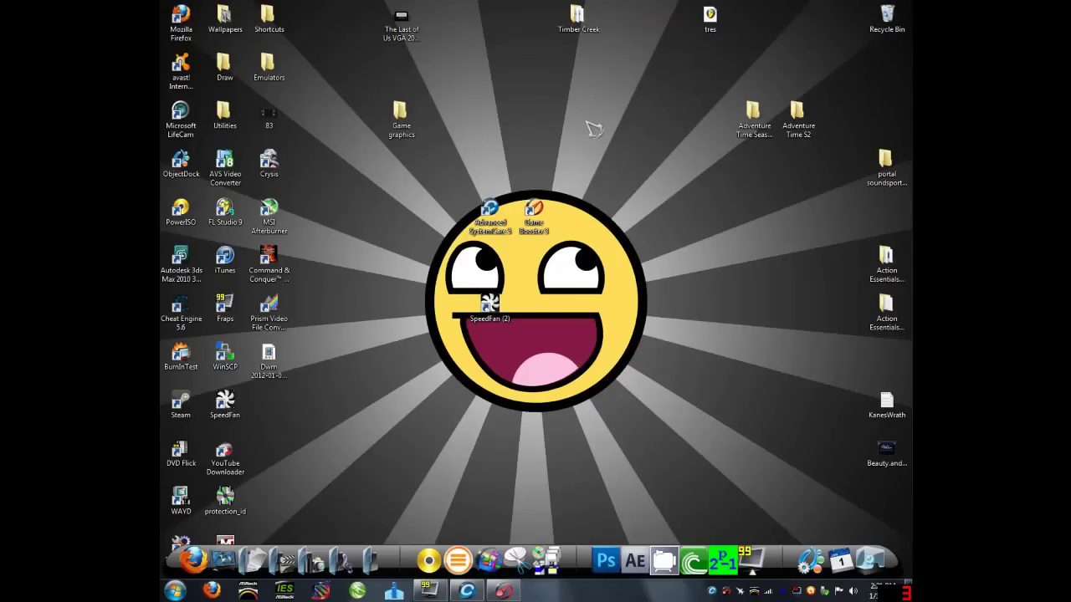
Step: Place the SpeedFan (2) shortcut beside Advanced SystemCare and Game Booster, then box-select all three
left_click_drag(490, 306, 577, 211)
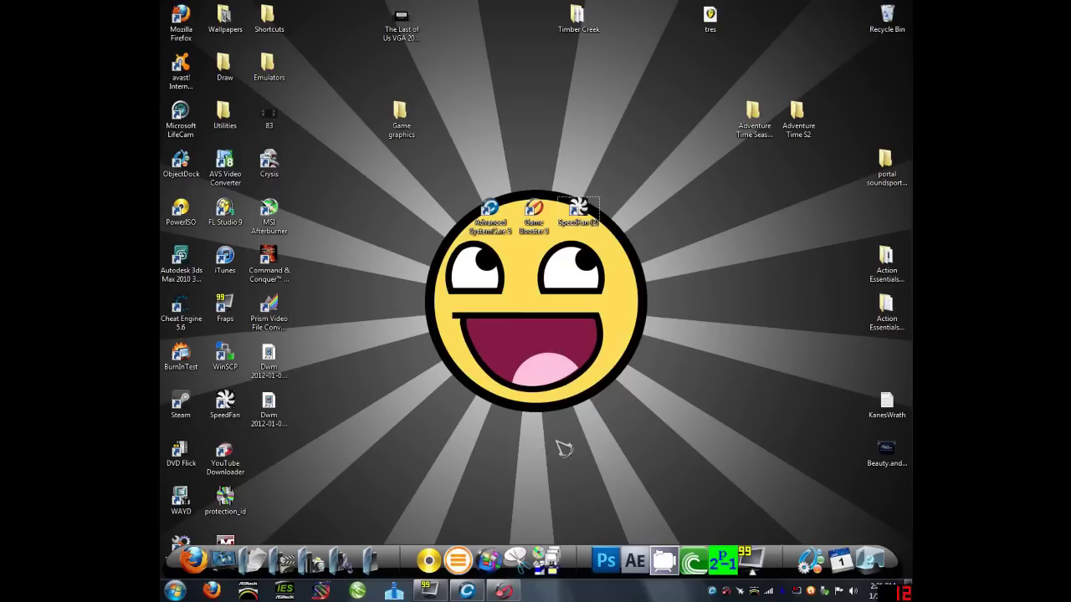
left_click_drag(616, 192, 408, 315)
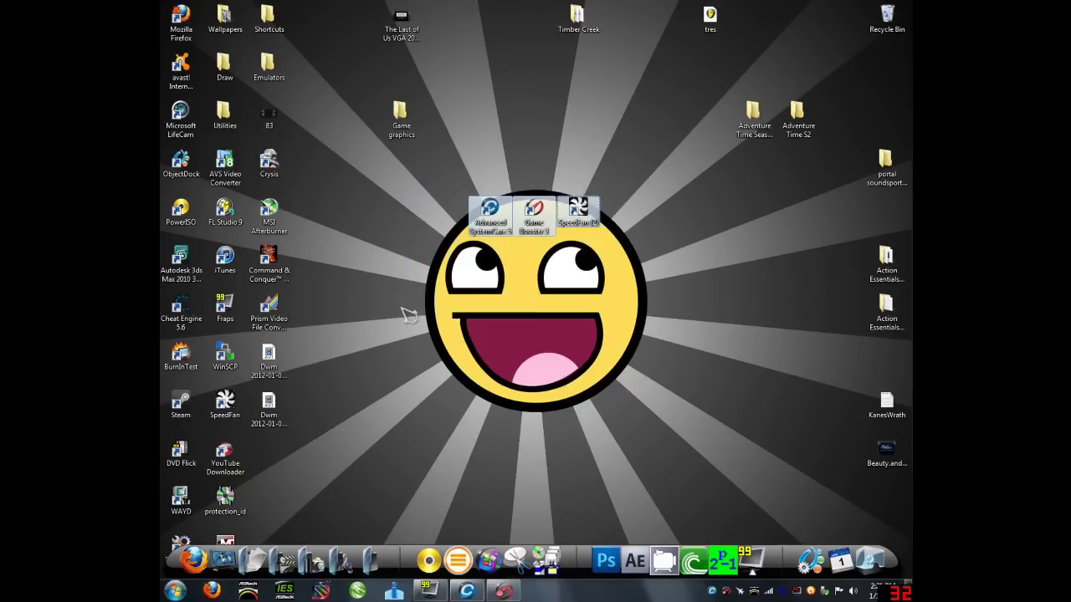
Step: Clear the desktop selection and select SpeedFan's Speed02 value so Speed01–03 run at 100%
left_click(508, 260)
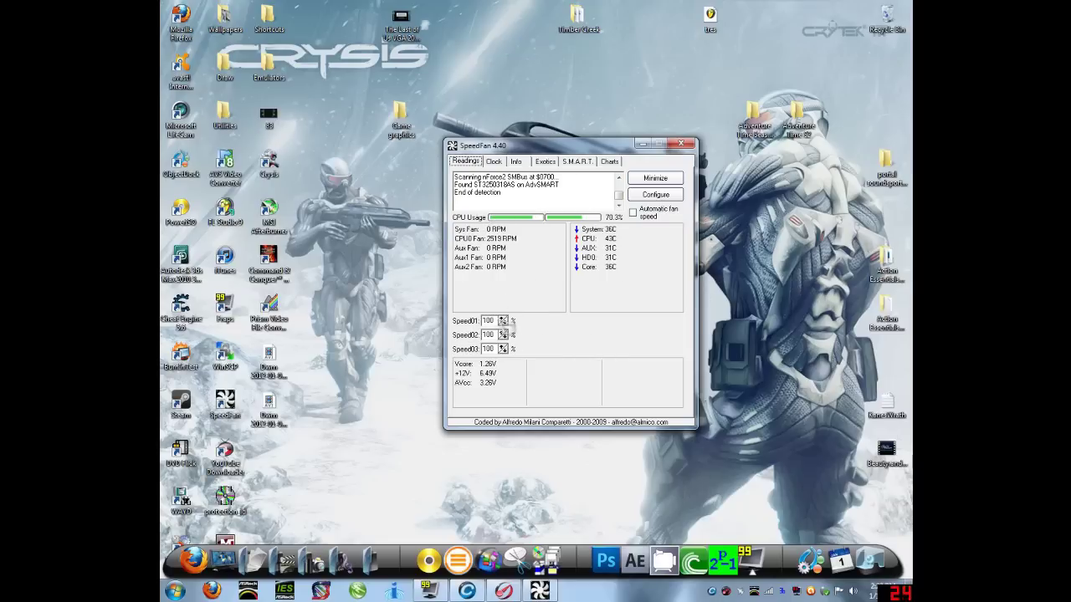
left_click(503, 332)
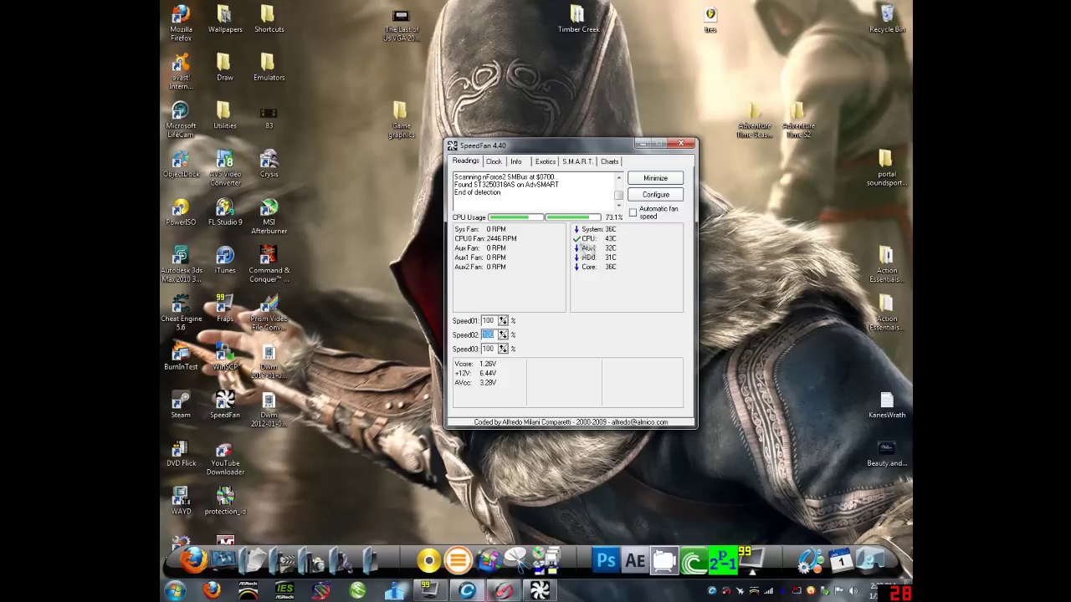
Step: Close SpeedFan and launch Advanced SystemCare 5, moving its window back near the centre
left_click(674, 144)
double_click(489, 209)
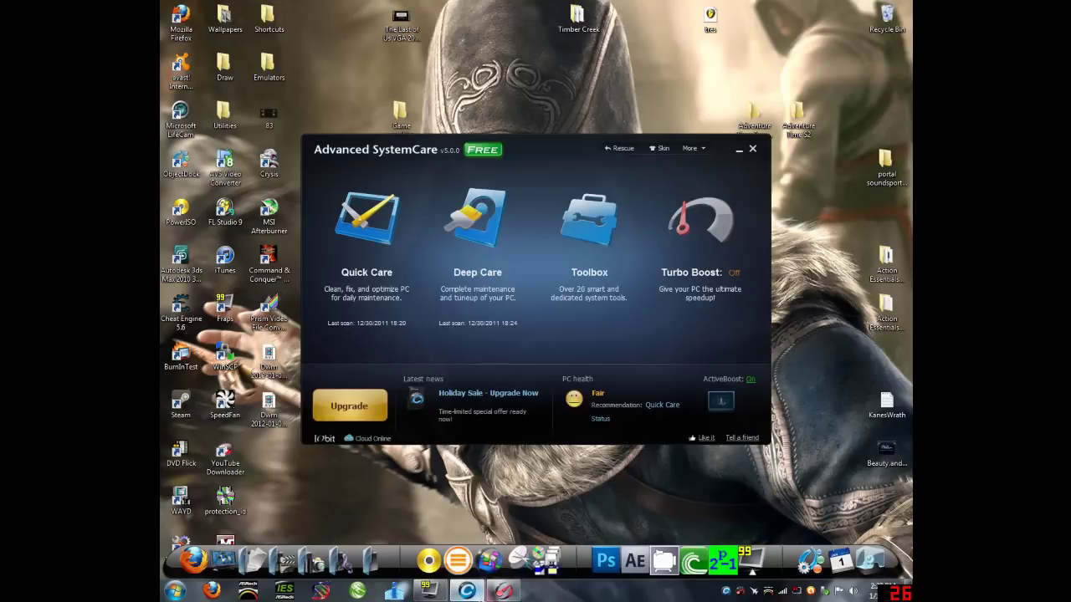
left_click_drag(534, 146, 418, 27)
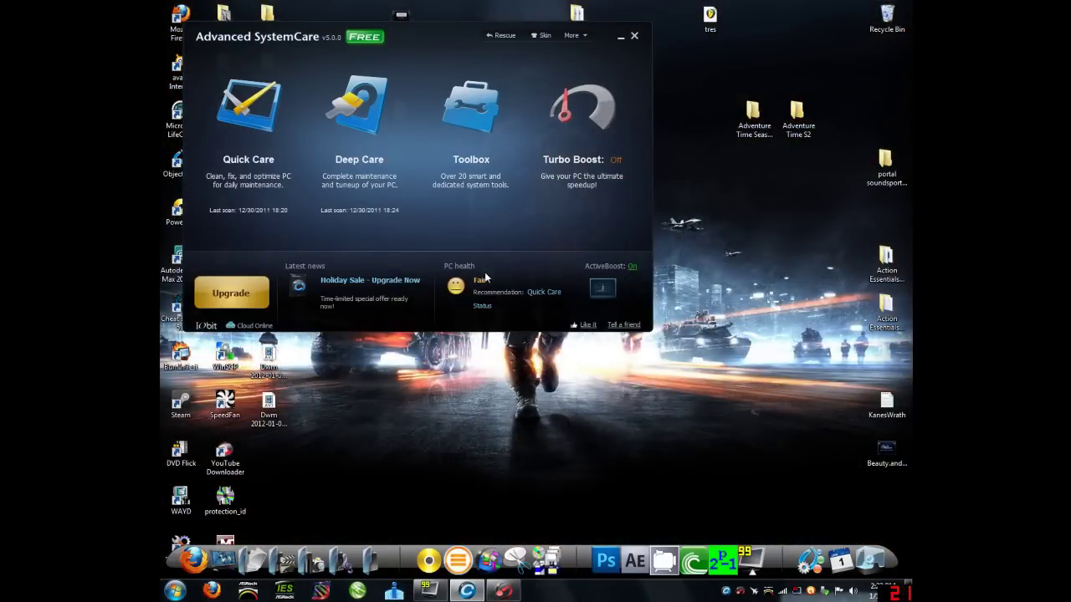
left_click_drag(470, 46, 552, 83)
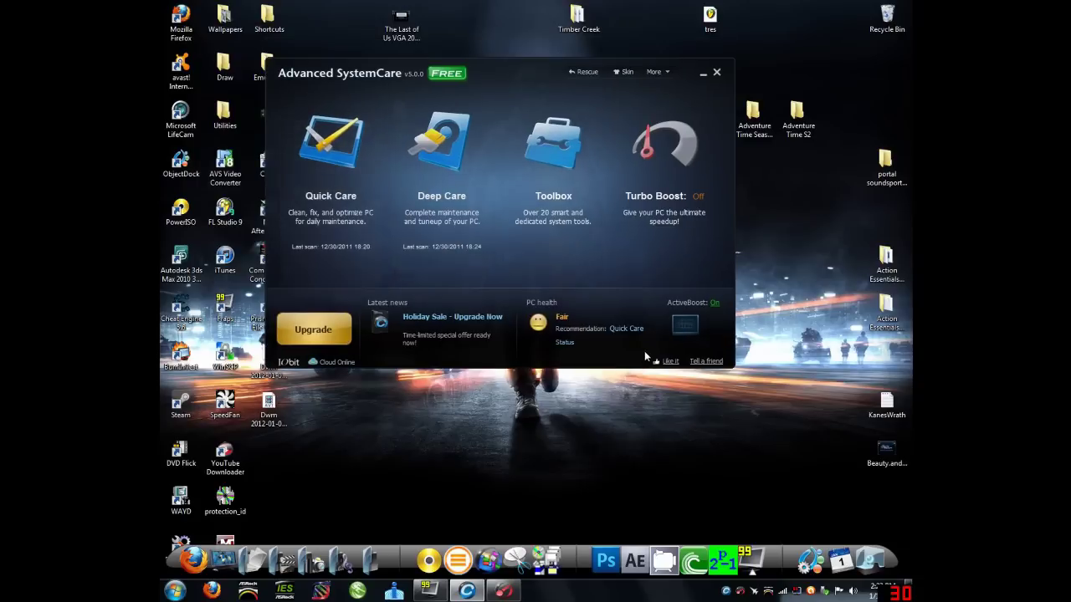
mouse_move(342, 204)
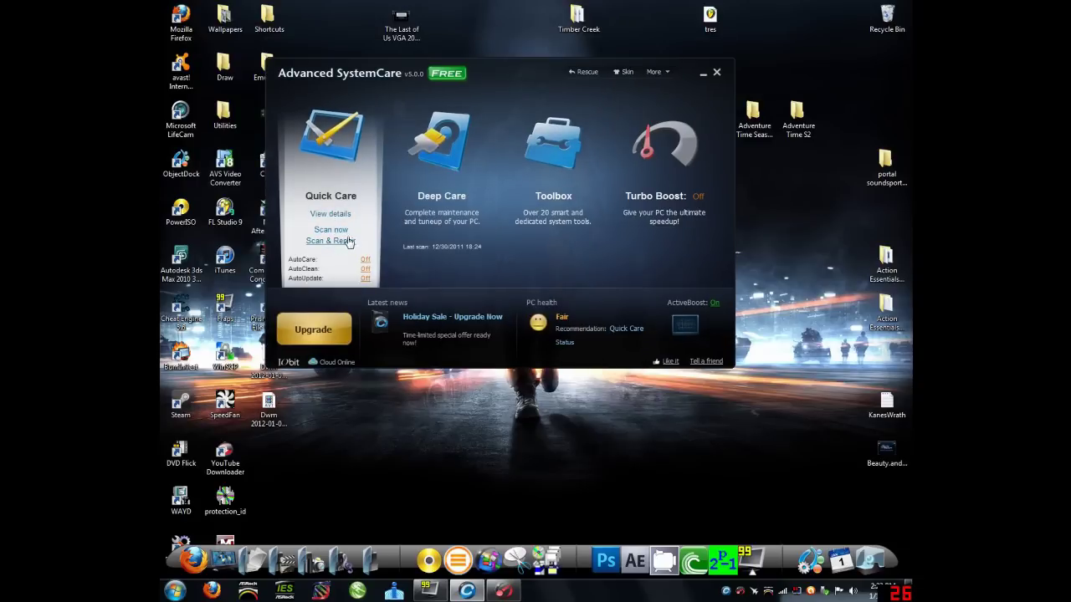
mouse_move(442, 251)
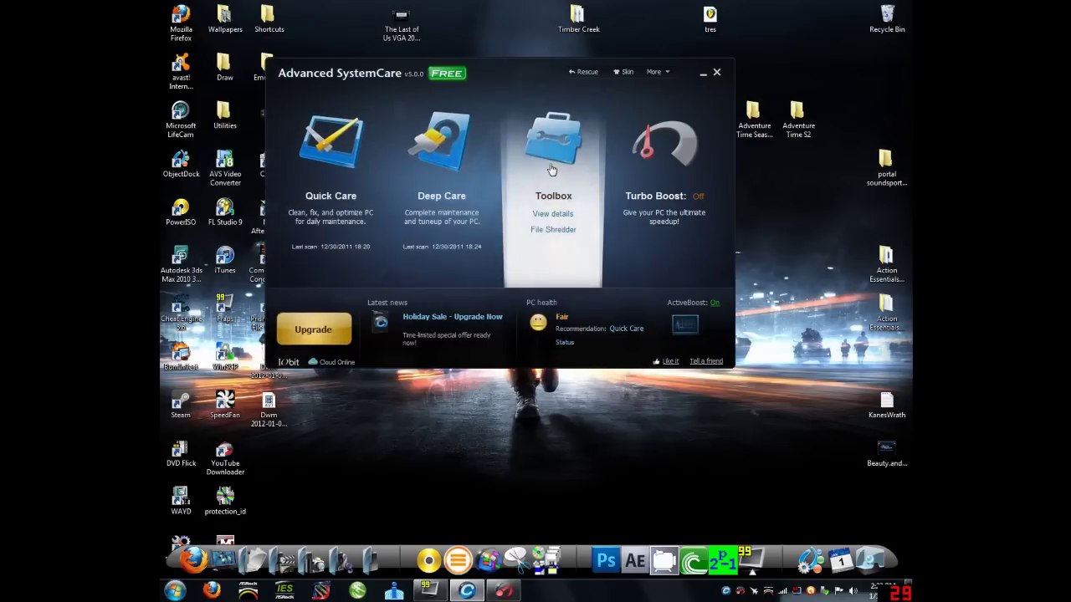
mouse_move(636, 206)
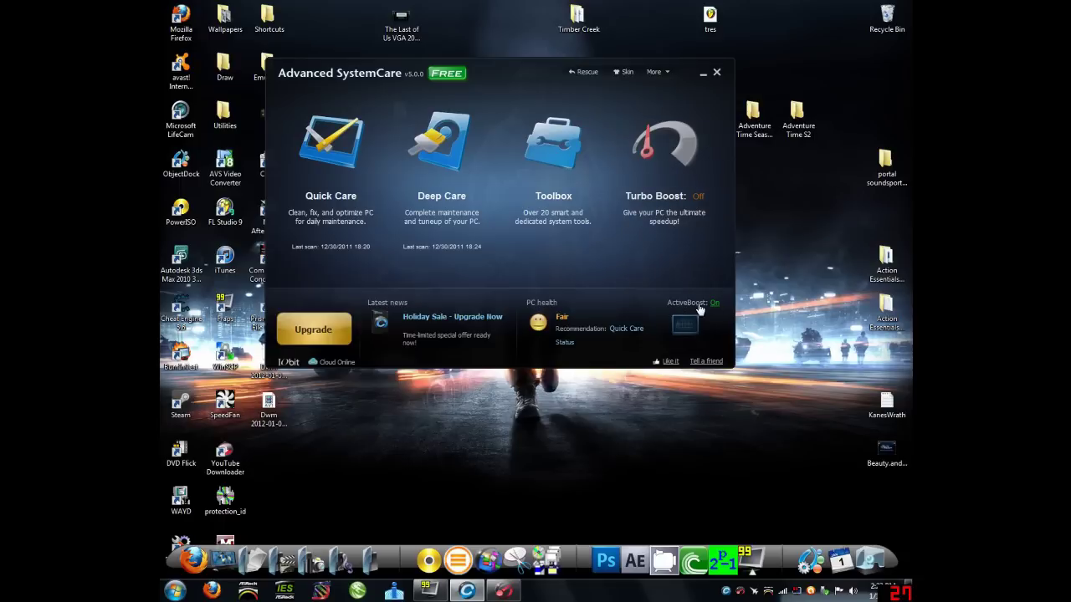
Step: Add Registry Fix to the Quick Care scan items and return to the main screen
mouse_move(322, 251)
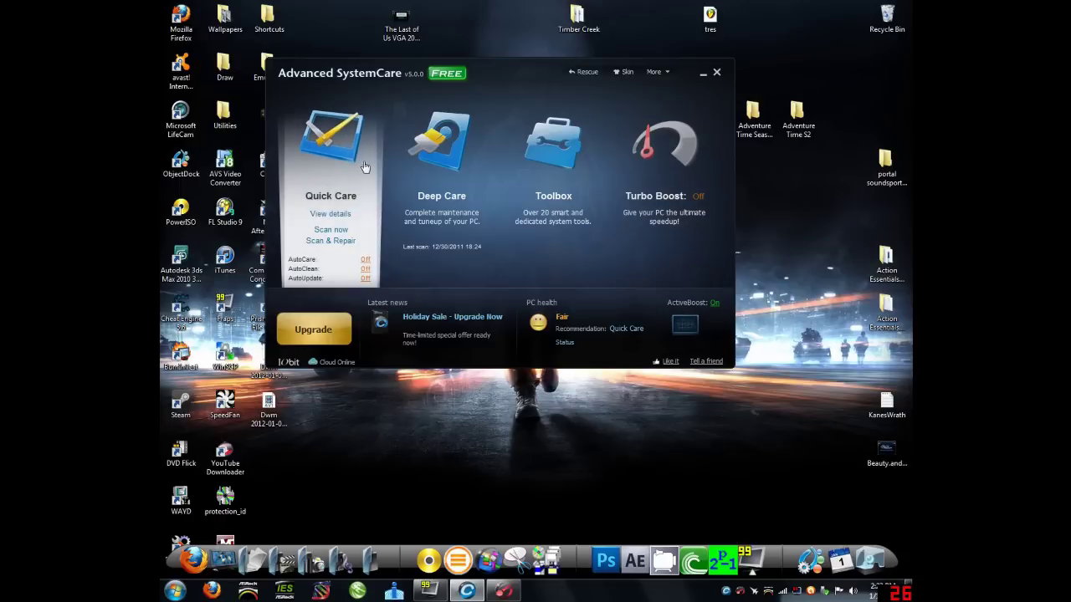
left_click(329, 214)
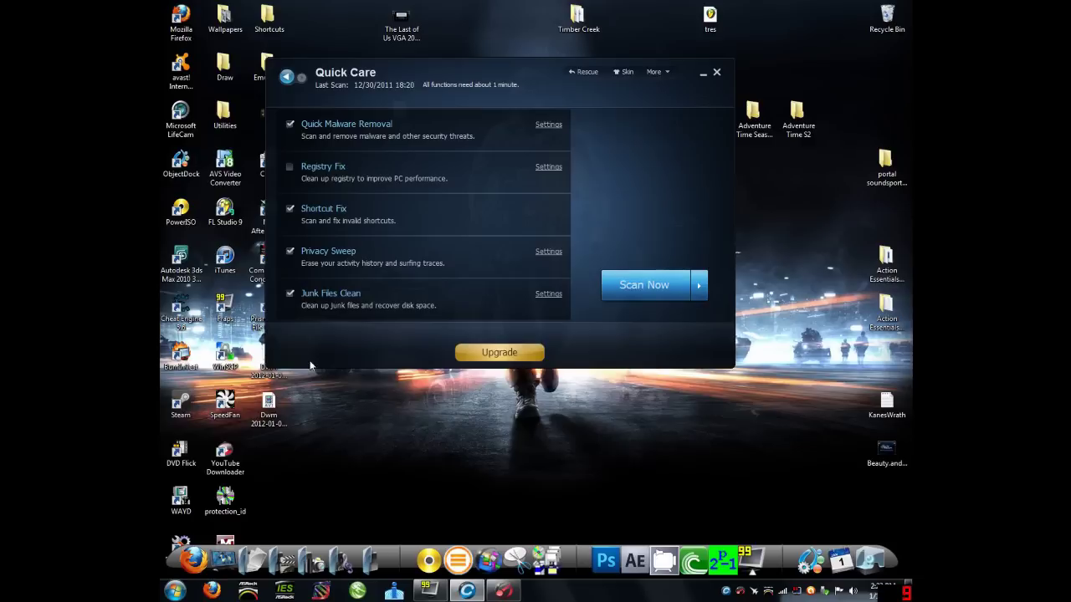
left_click(290, 166)
left_click(286, 76)
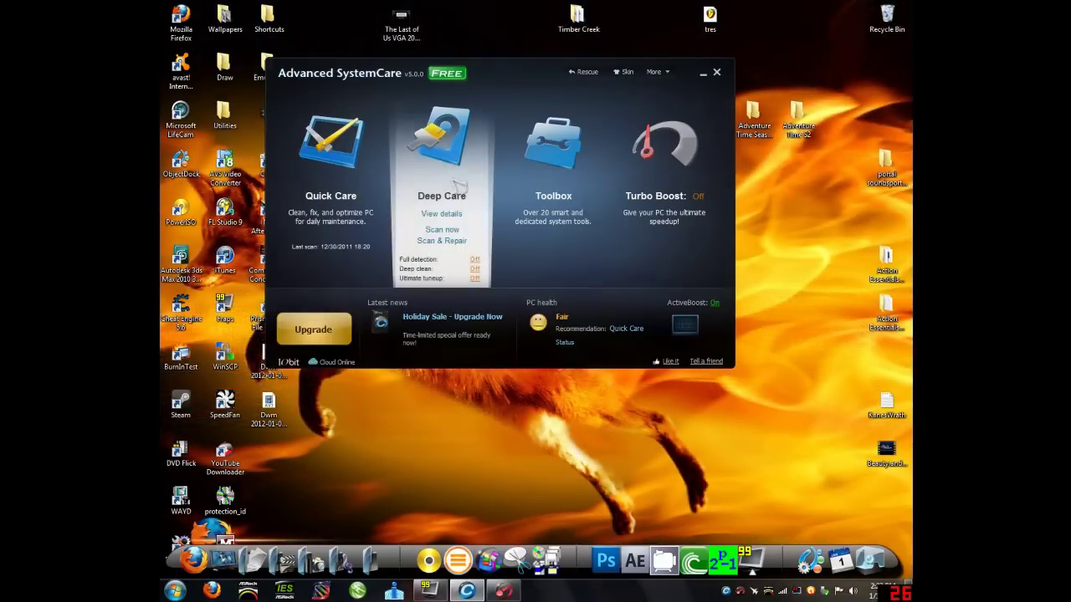
Step: Review the Deep Care item list, then go back to the dashboard
left_click(442, 214)
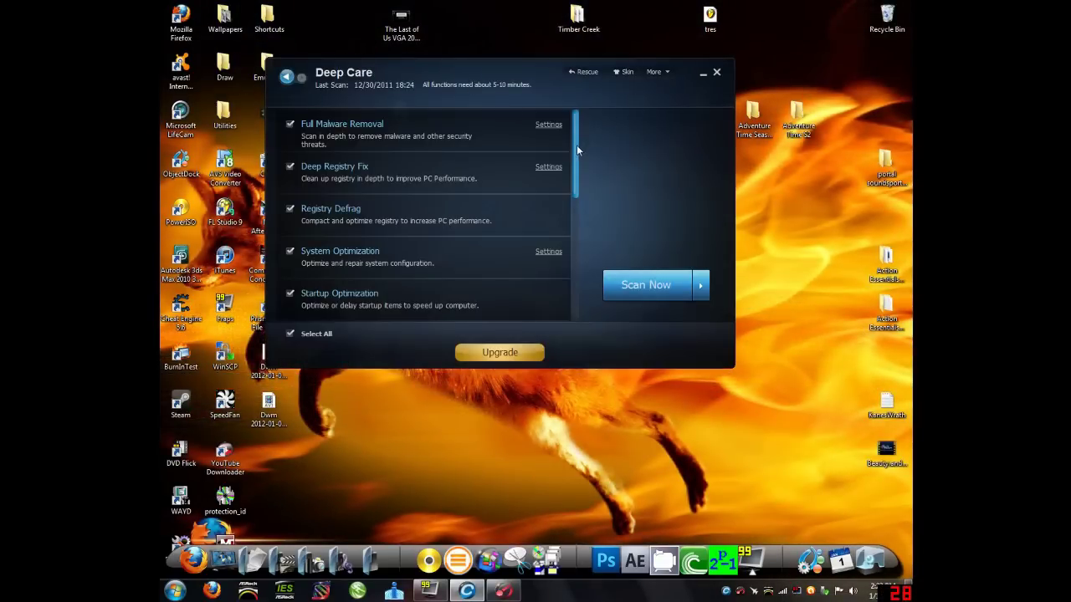
left_click_drag(576, 144, 573, 314)
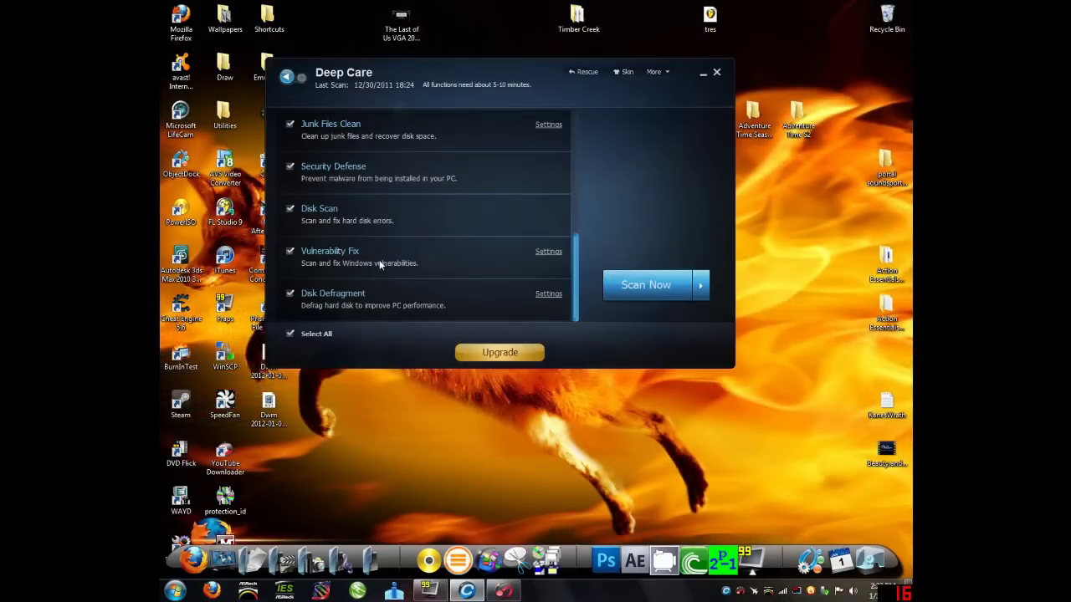
left_click(286, 76)
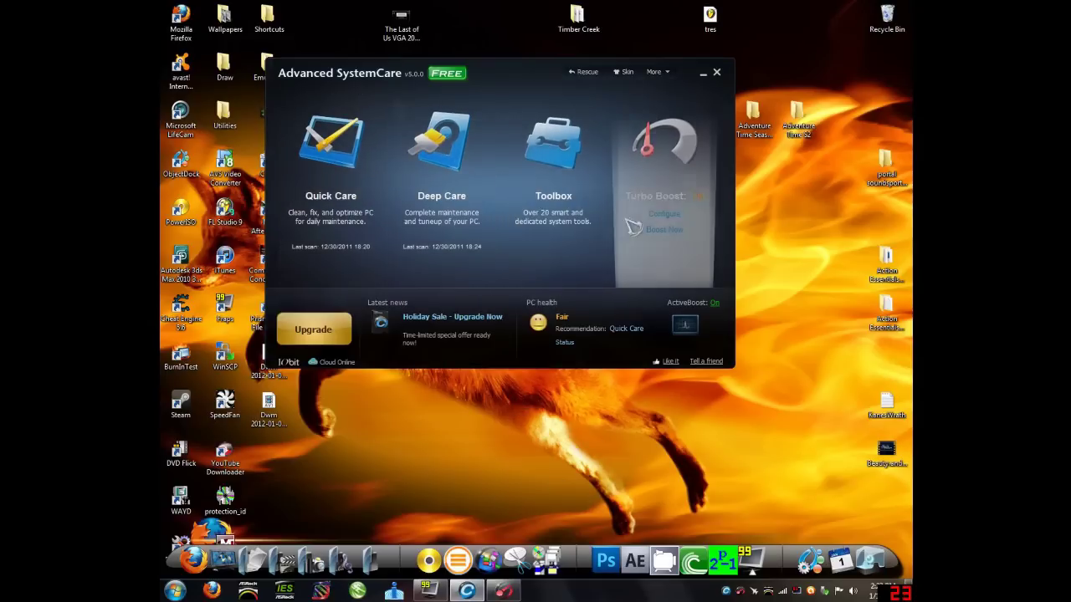
Step: Close Advanced SystemCare and launch Game Booster, nudging its window up slightly
left_click(704, 76)
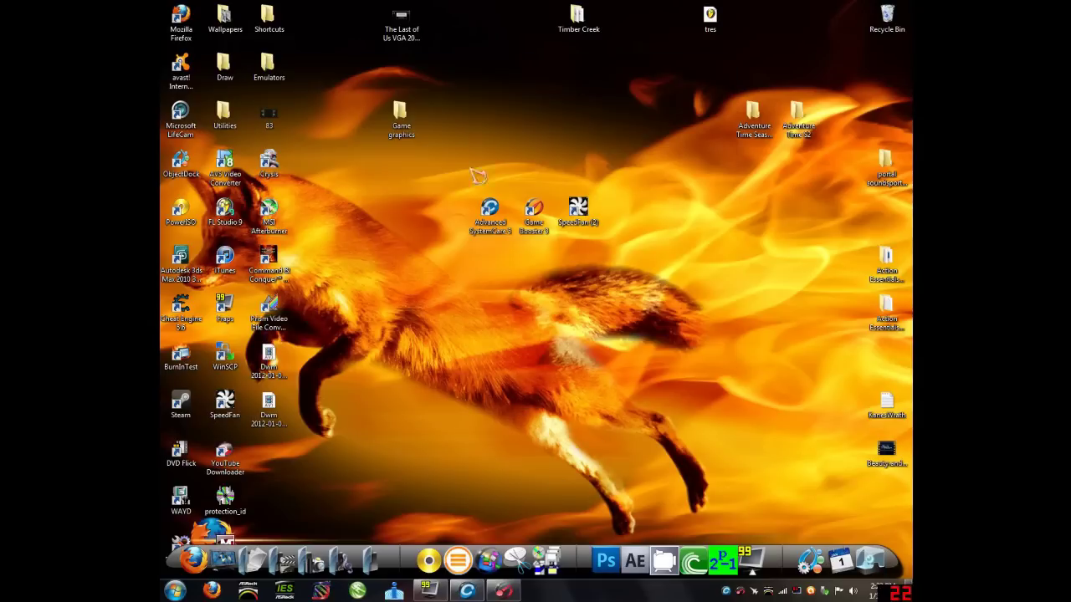
double_click(533, 213)
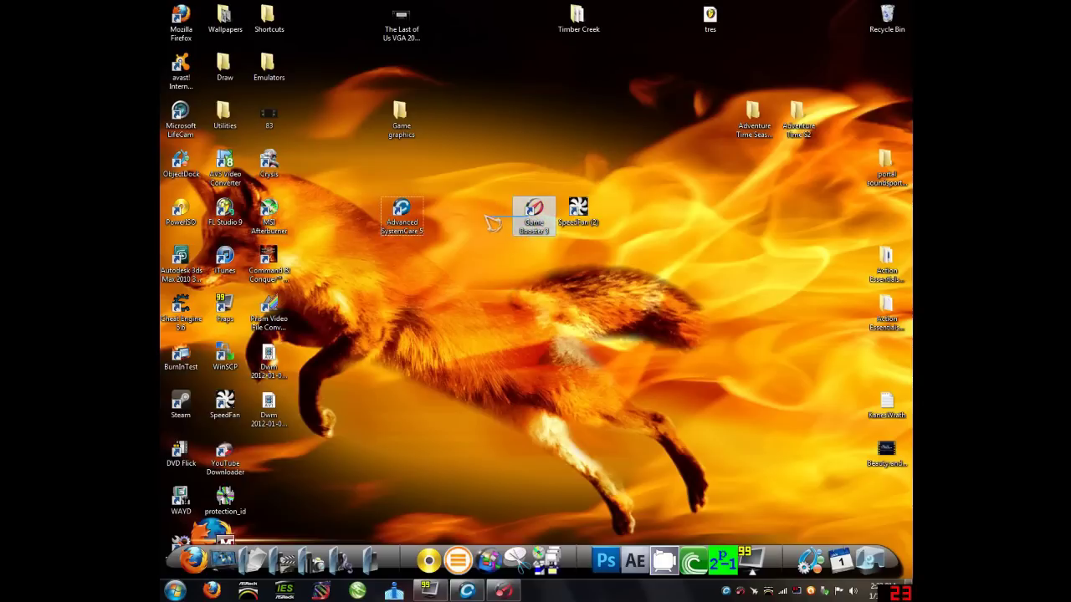
left_click_drag(507, 188, 510, 157)
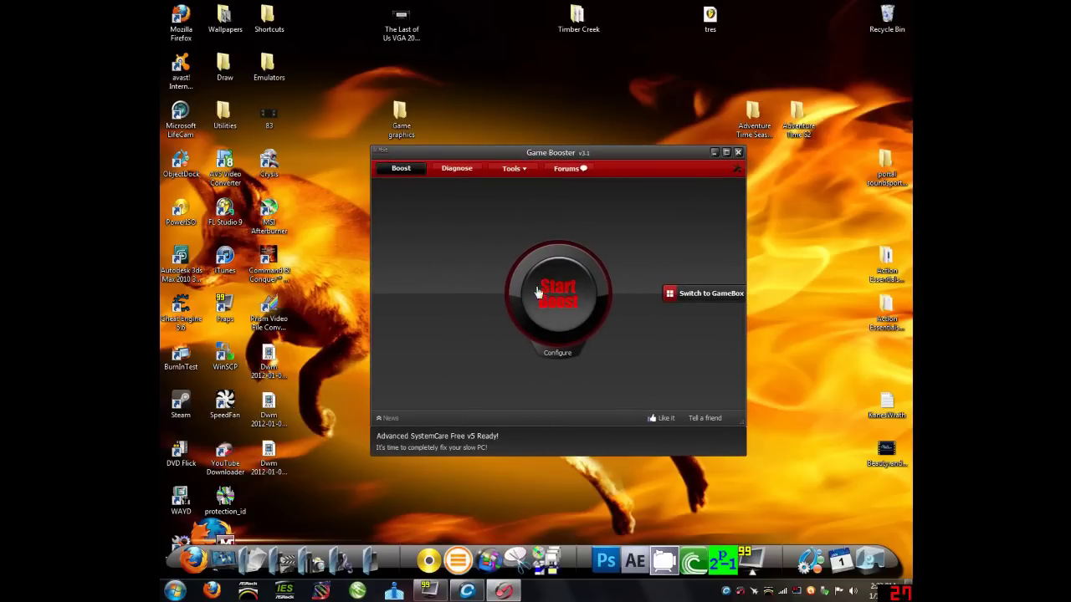
Step: Defragment the Crysis 2 game files with Game Booster's Defrag tool
left_click(459, 172)
left_click(521, 173)
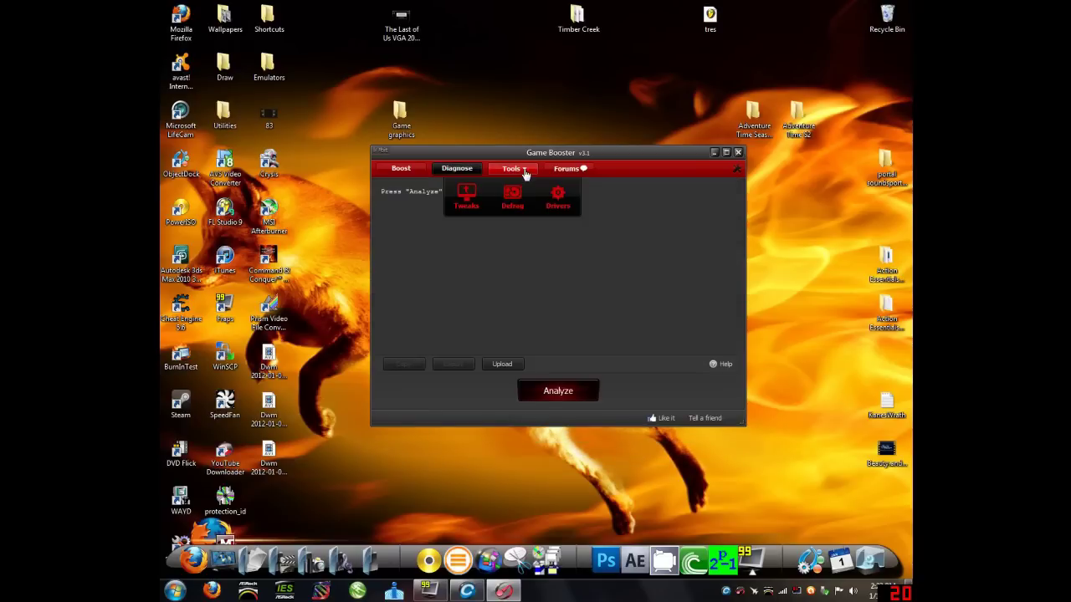
left_click(514, 204)
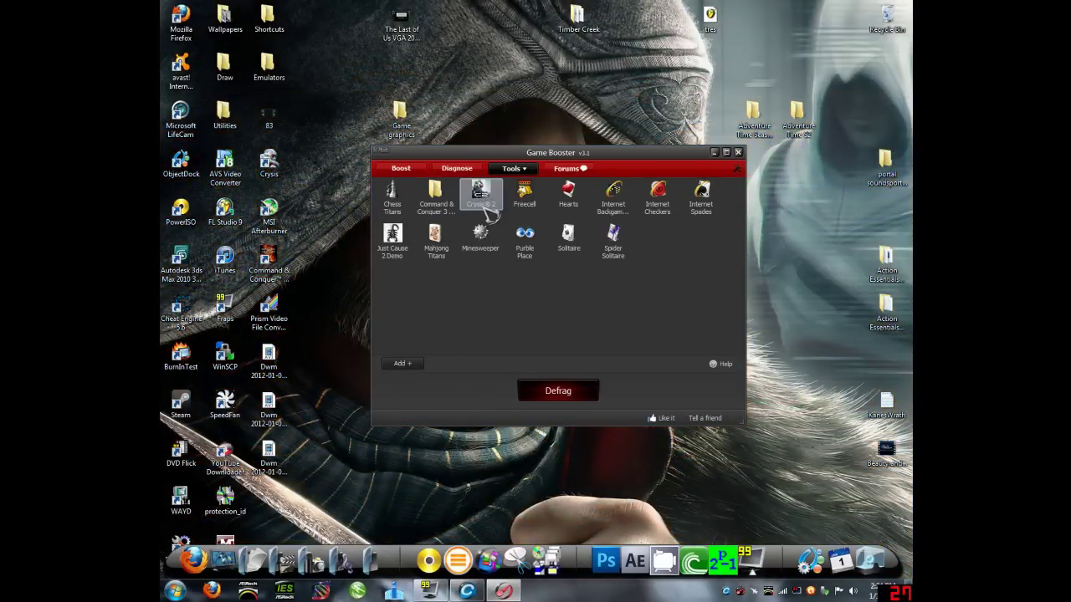
left_click(484, 206)
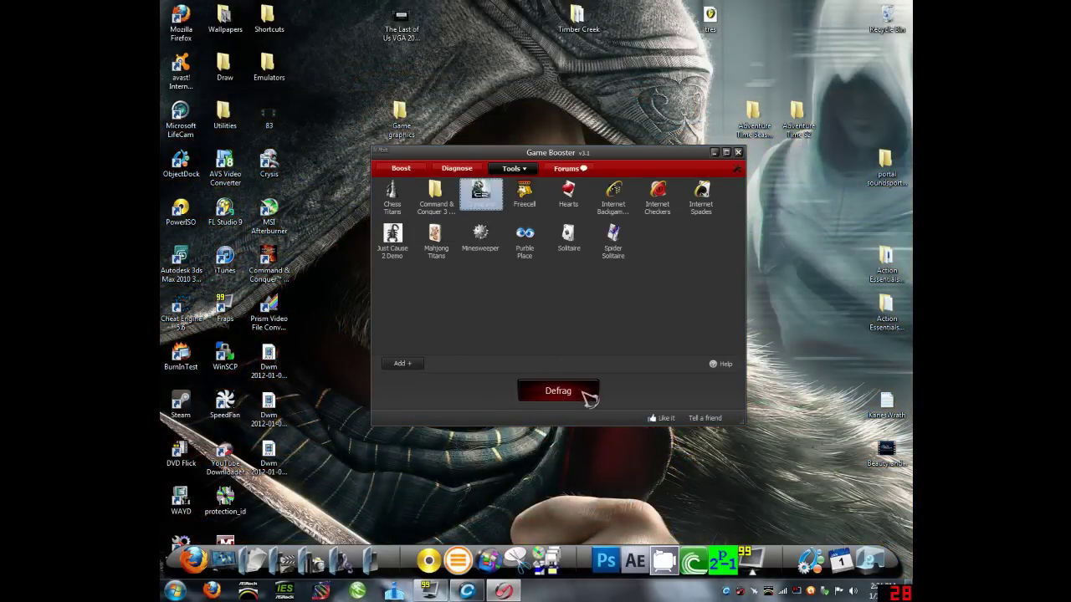
left_click(555, 391)
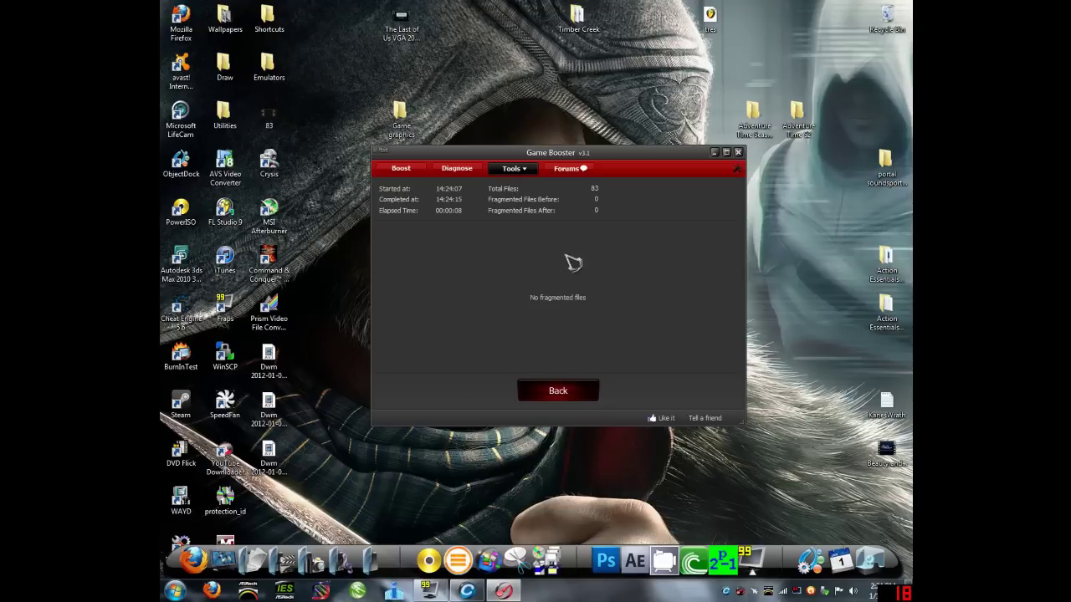
Step: Check for driver updates, then return to the Boost page
left_click(504, 171)
left_click(561, 200)
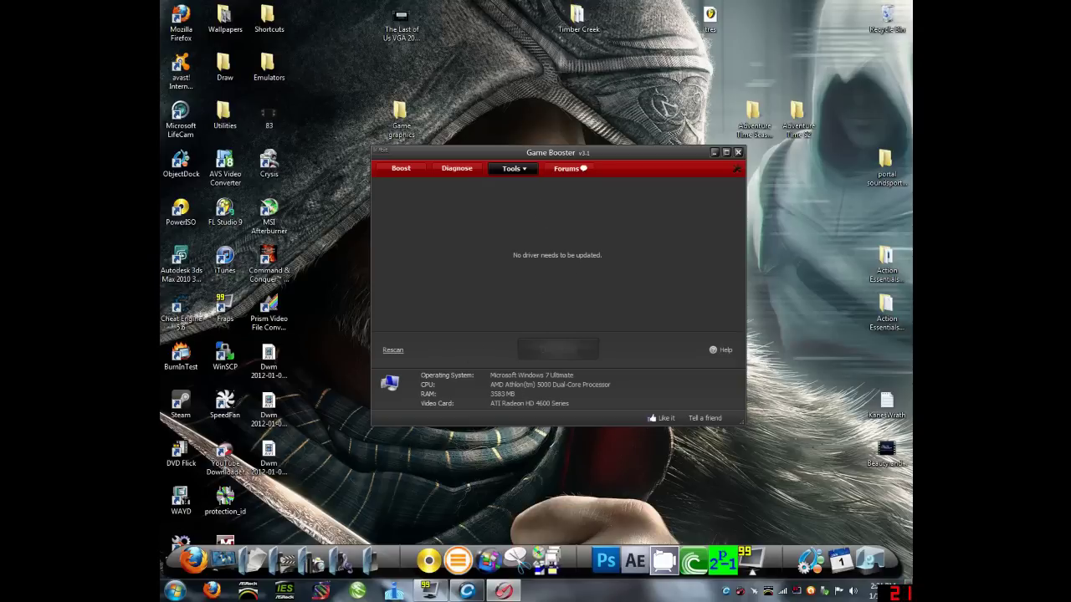
left_click(406, 172)
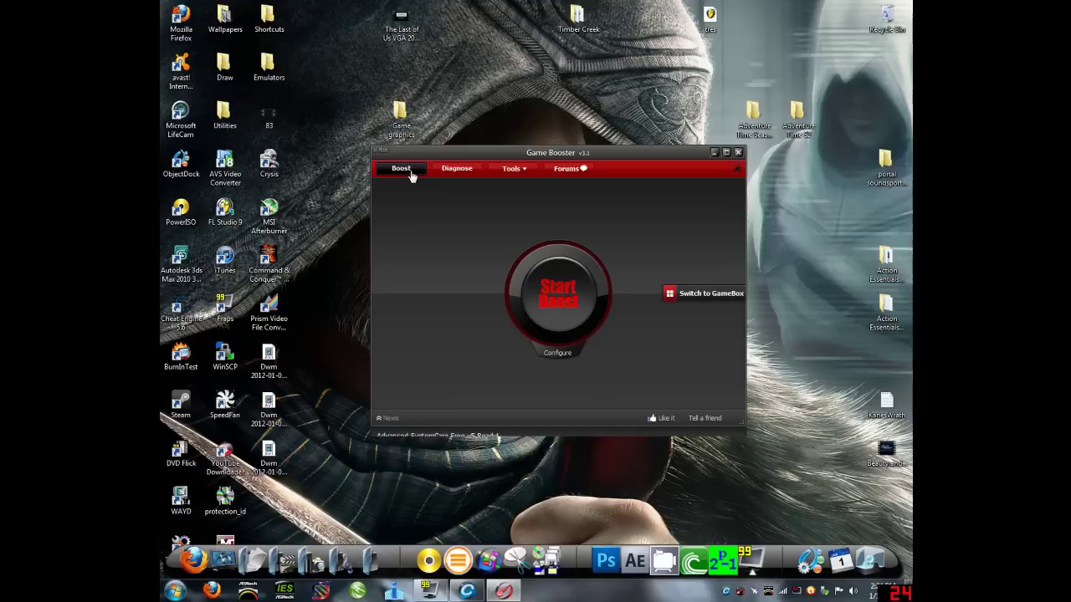
Step: Close Game Booster and launch Command & Conquer 3: Kane's Wrath from the desktop
left_click(738, 153)
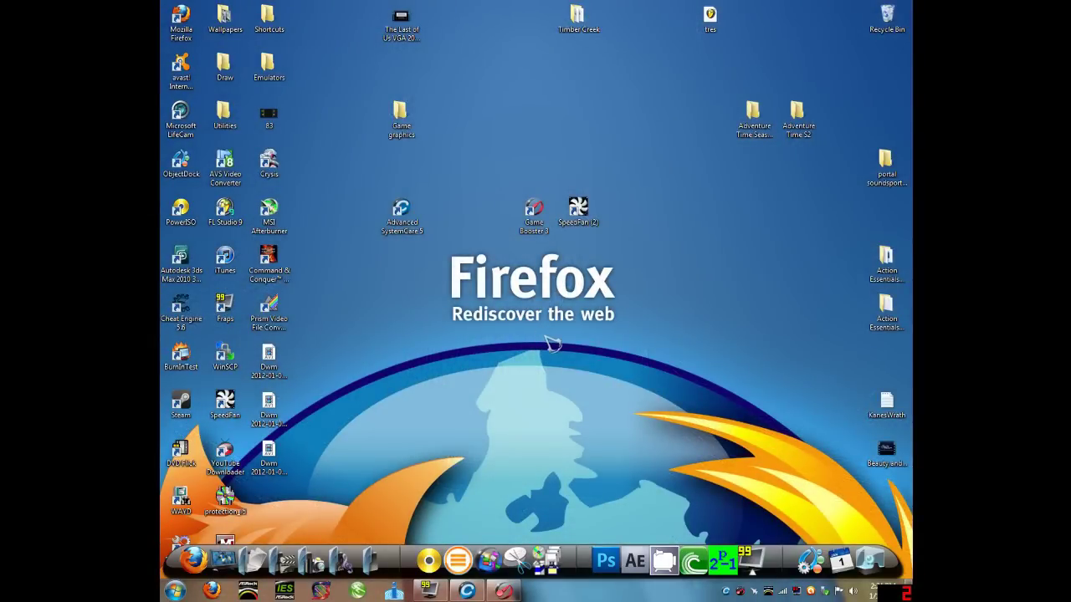
double_click(269, 259)
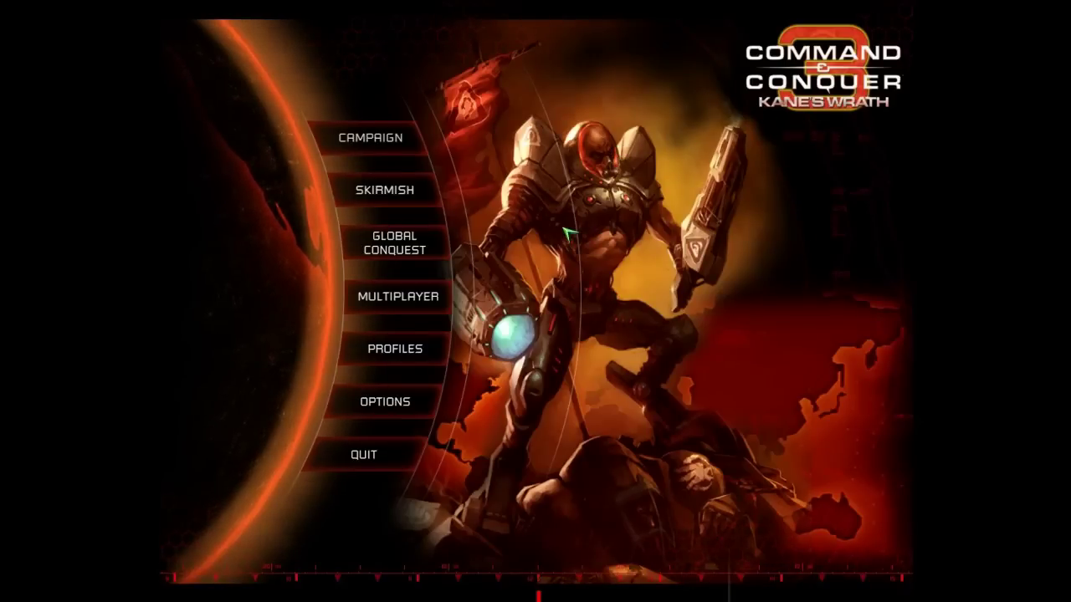
Step: Set Terrain, Water, Texture and Shader to Low, VFX and Animation to Very Low, Shadows and Decals Off
left_click(374, 412)
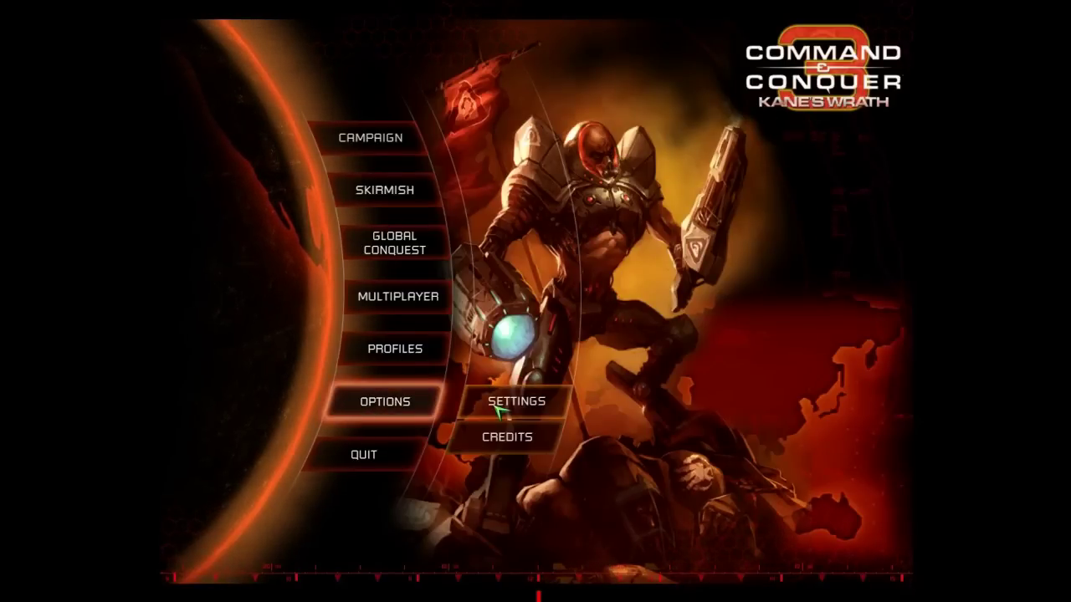
left_click(511, 406)
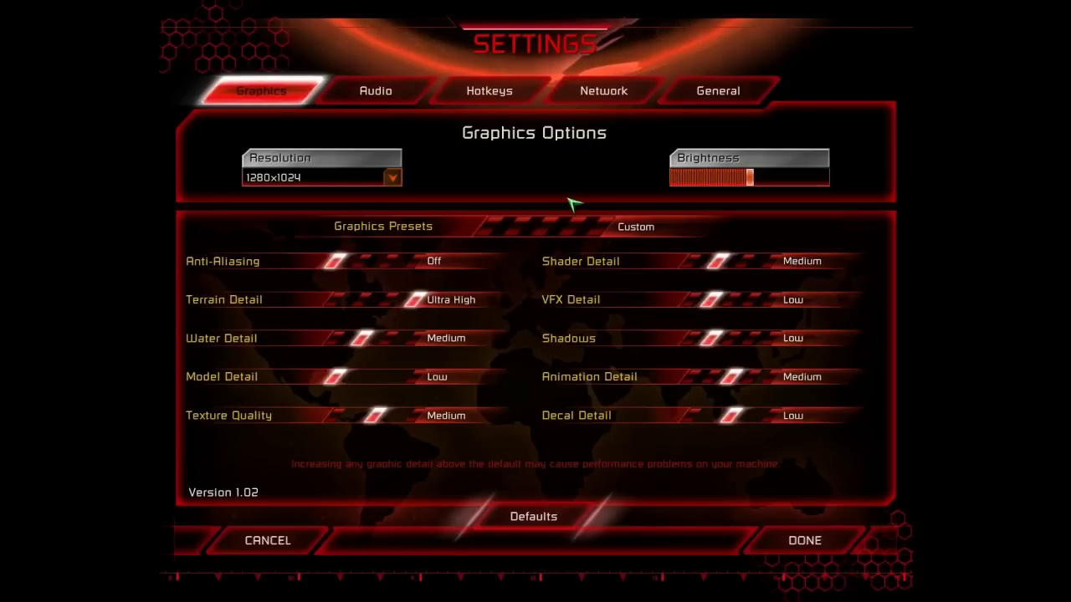
left_click(334, 299)
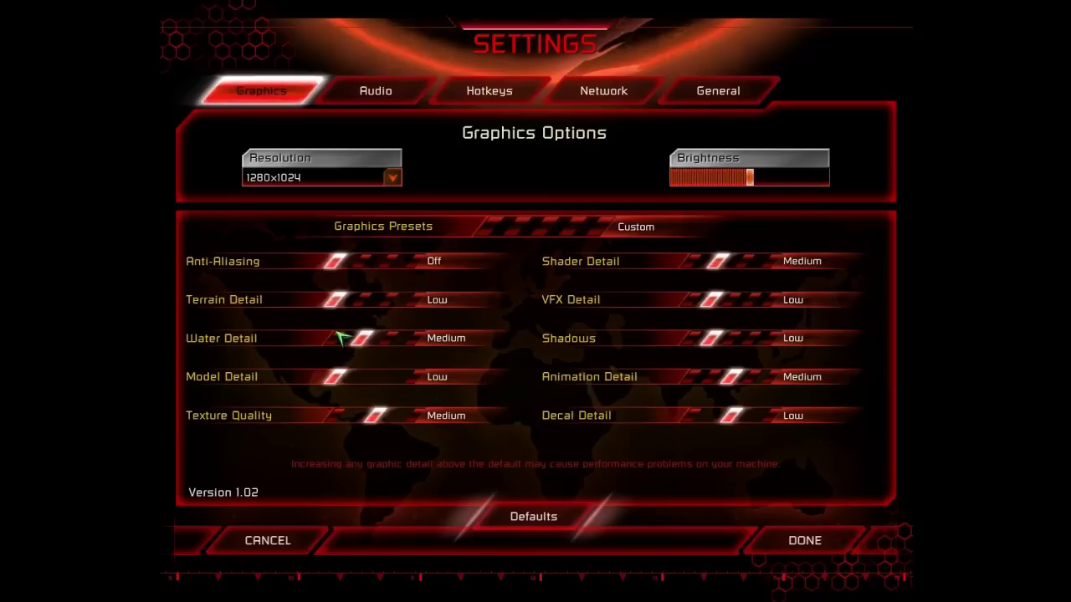
left_click(334, 337)
left_click(337, 418)
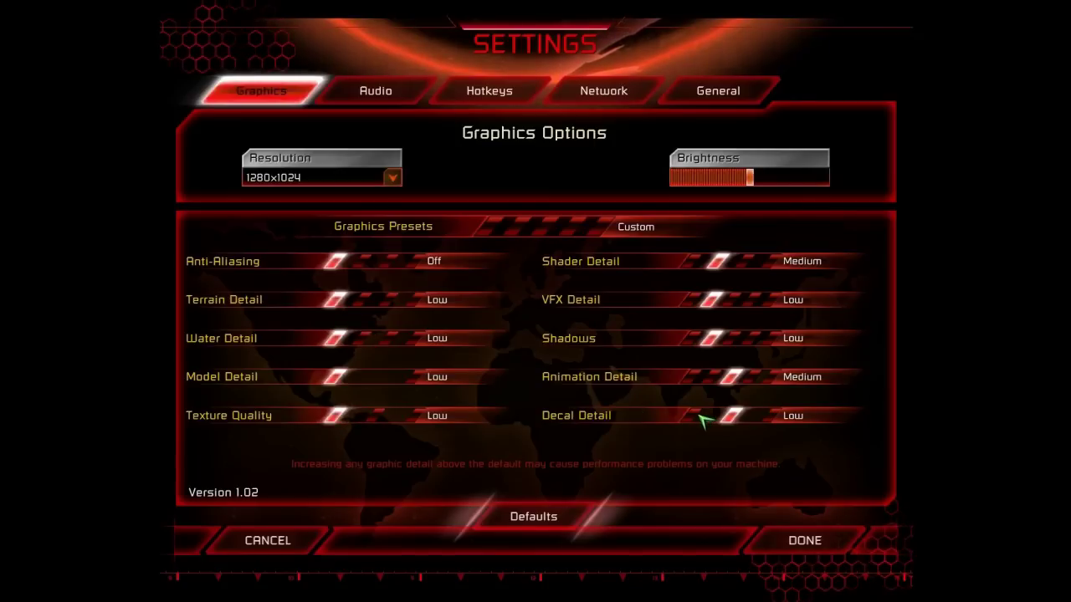
left_click(692, 378)
left_click(693, 416)
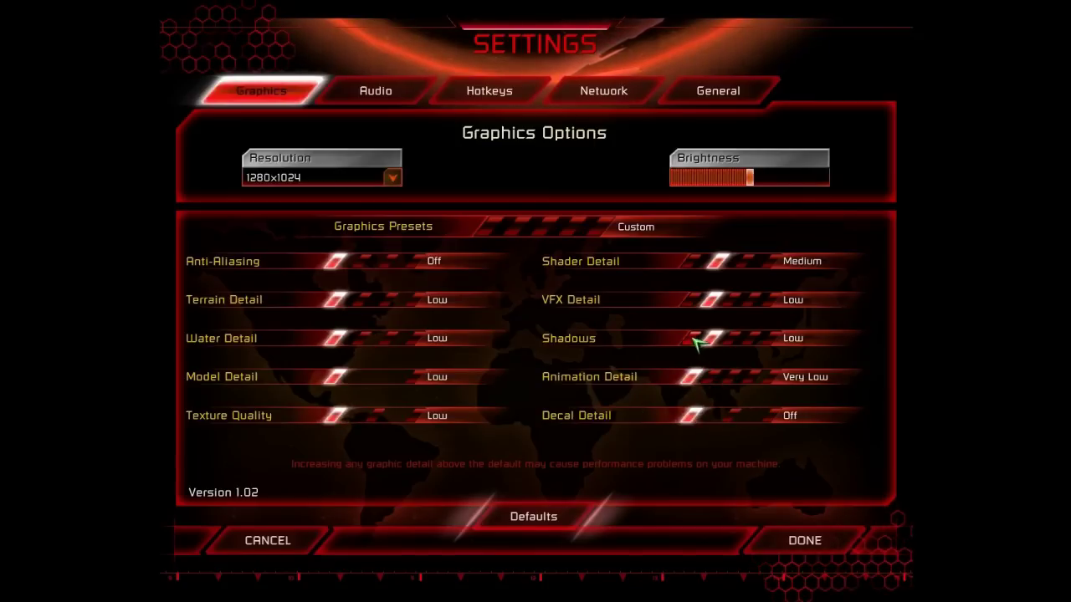
left_click(693, 338)
left_click(694, 299)
left_click(692, 261)
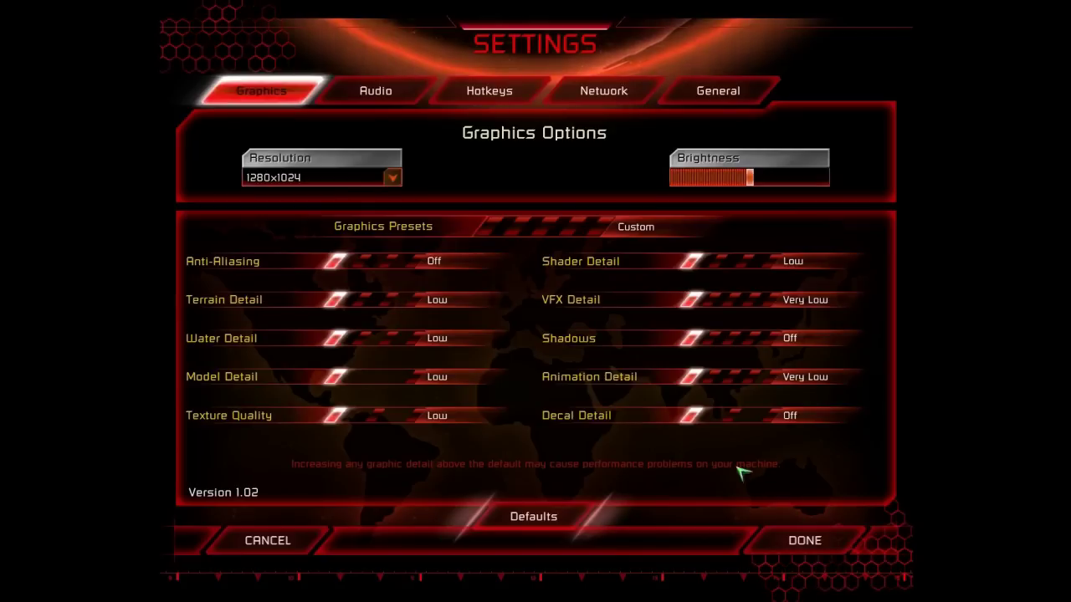
Step: Try 800x600, then restore the resolution to 1280x1024 and accept the warning
left_click(392, 178)
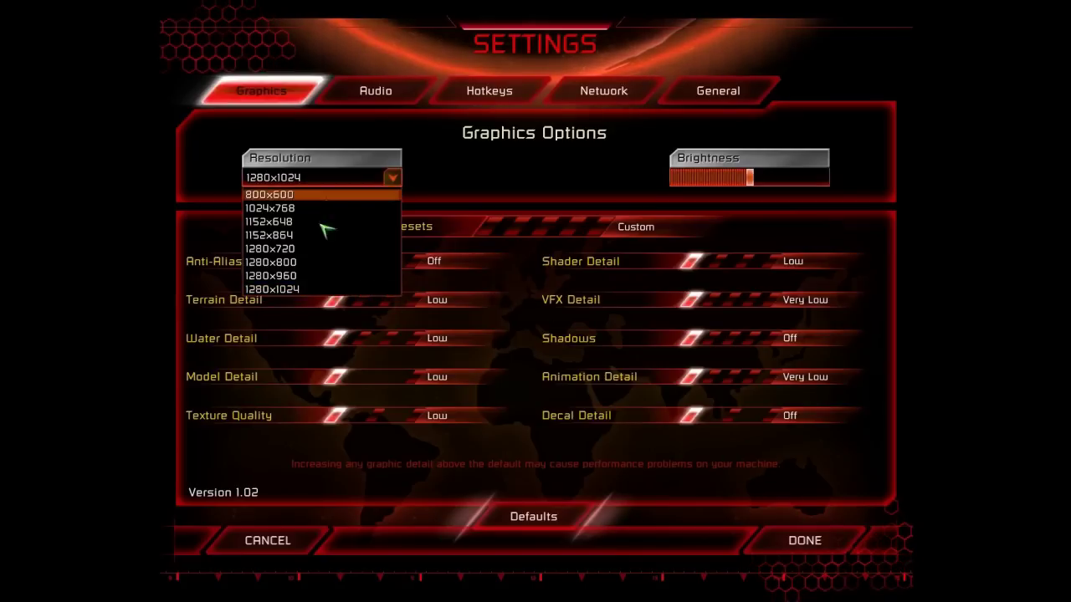
left_click(295, 194)
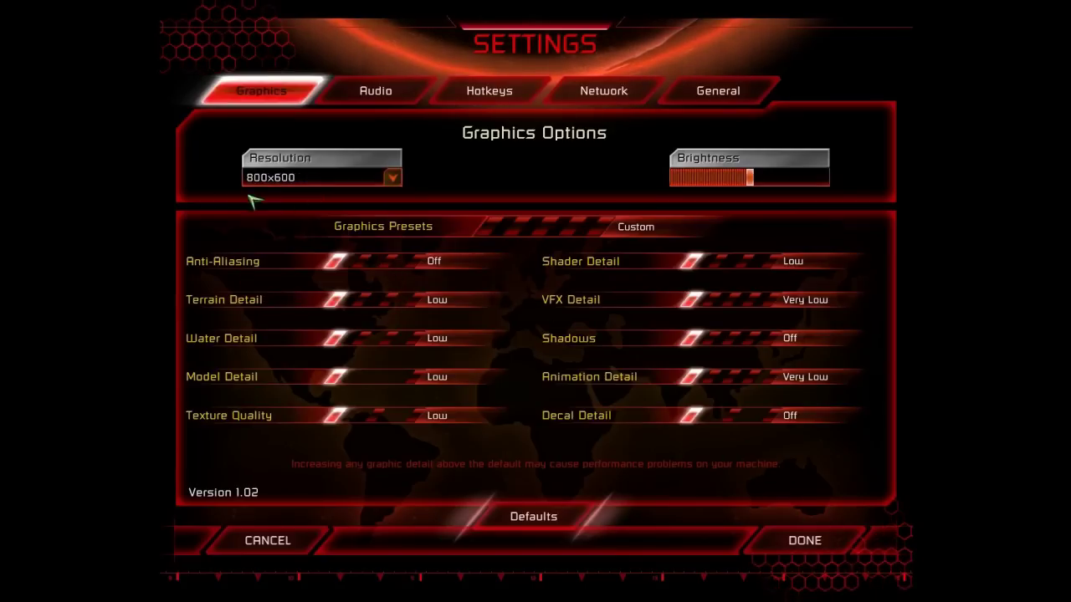
left_click(398, 178)
left_click(279, 294)
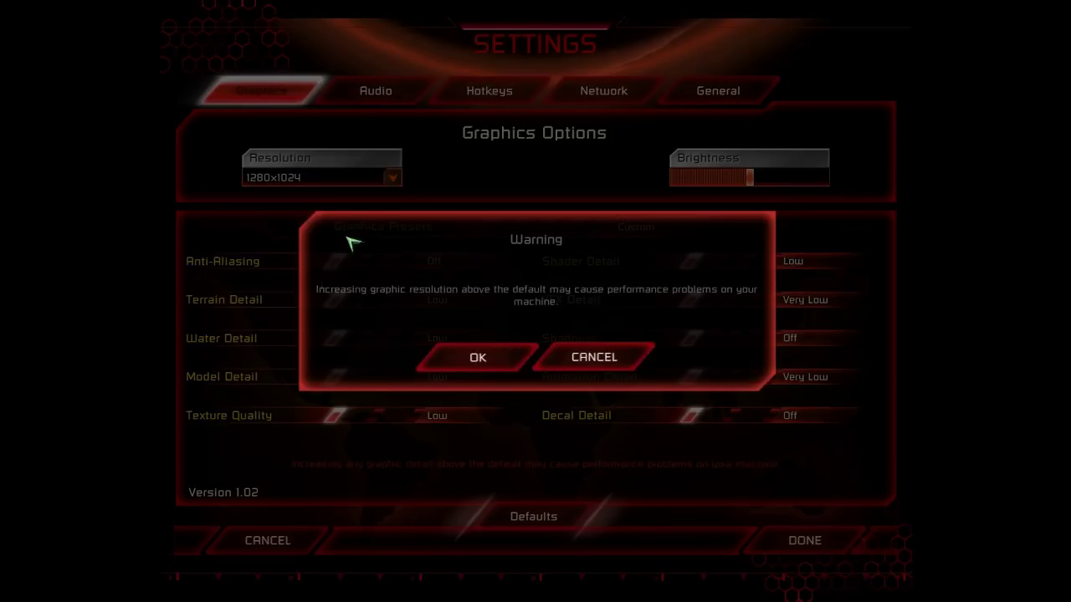
left_click(506, 357)
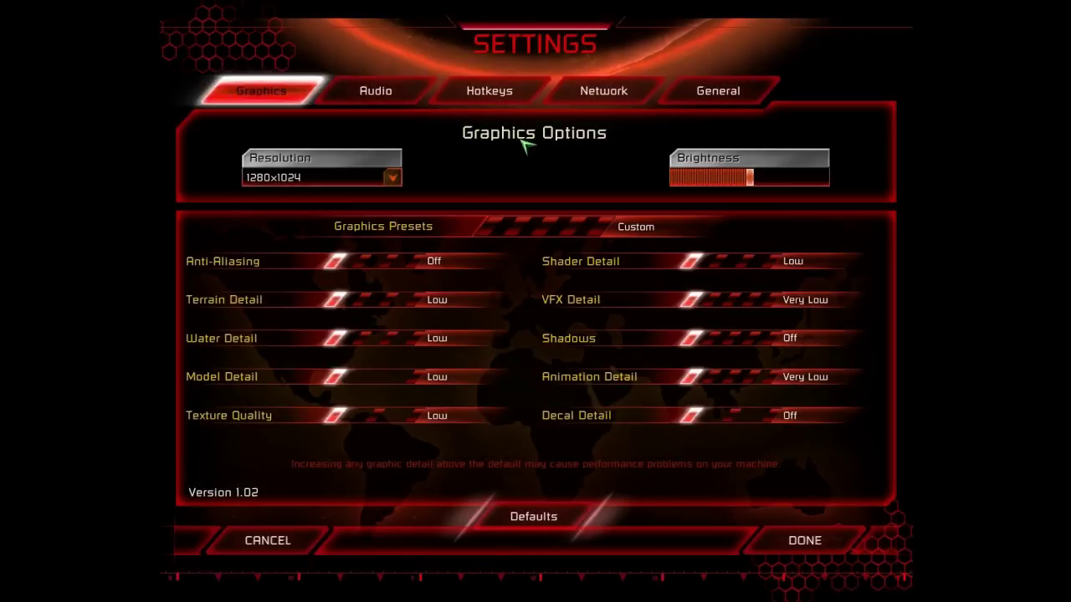